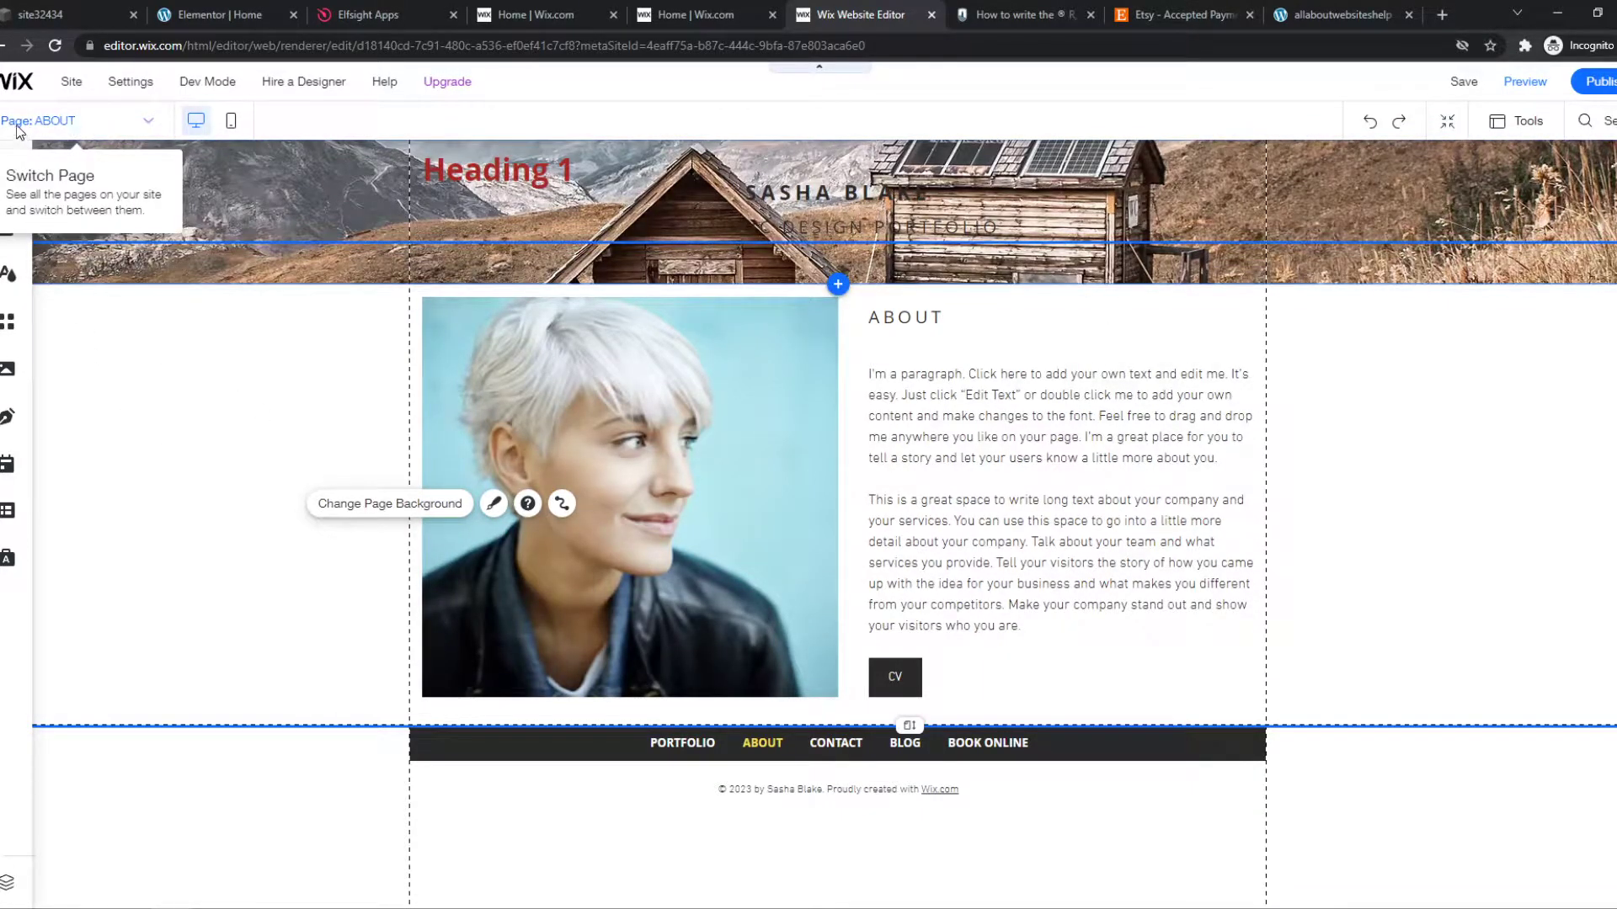
Step: Open the Promotion lightbox and remove its handbag image and 'ALL ITEMS ARE 70% OFF' text
click(106, 126)
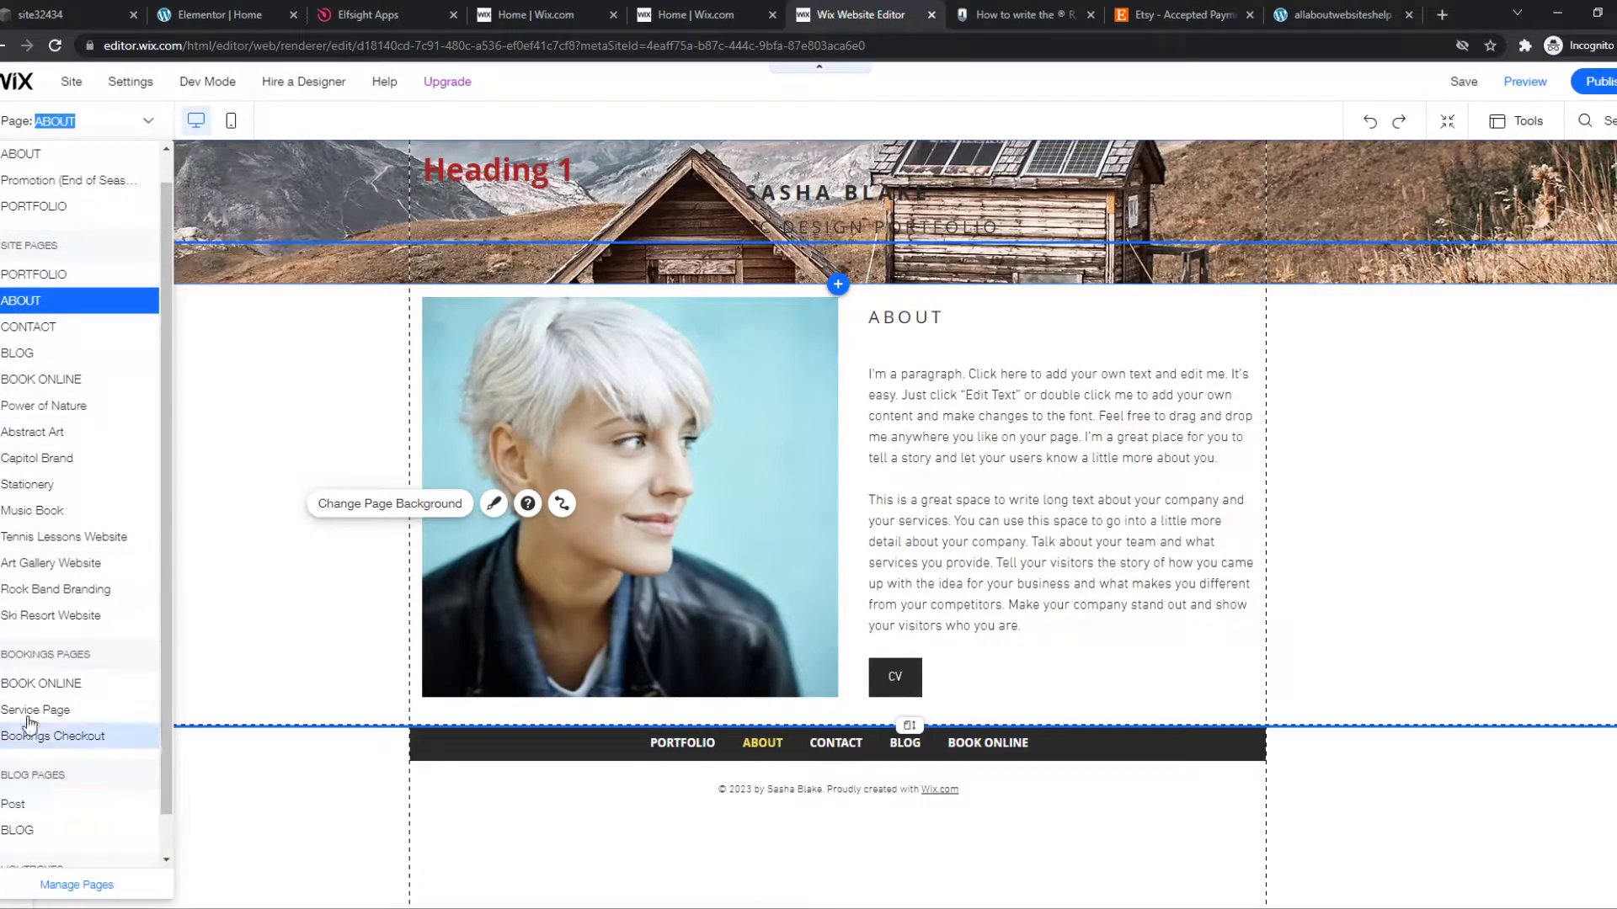
scroll(36, 638, down, 1)
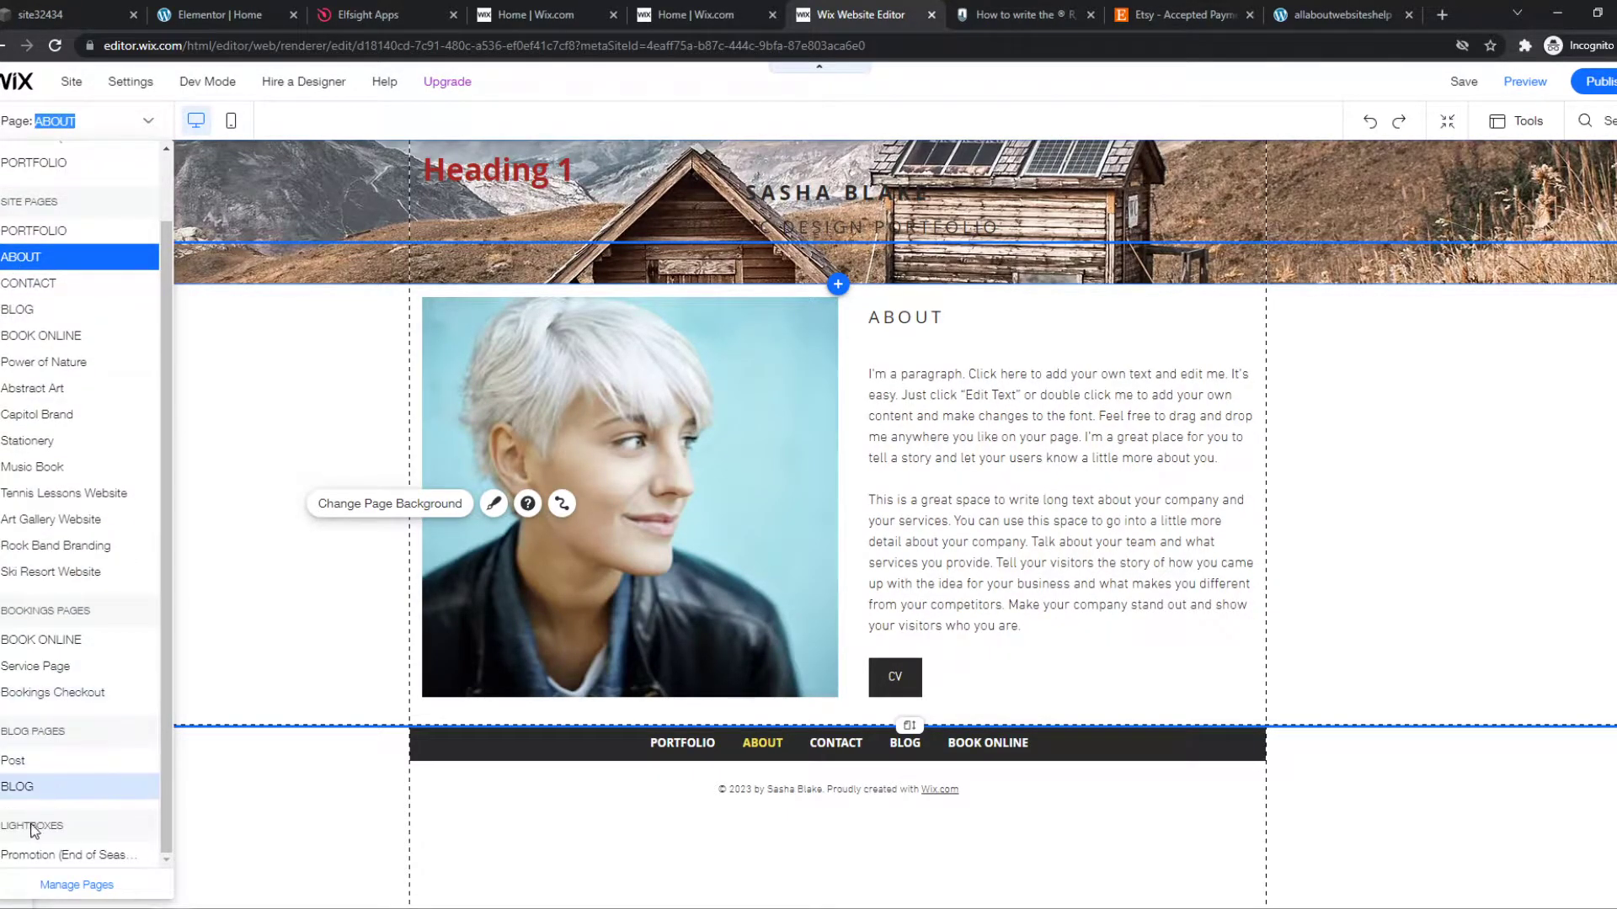
click(67, 859)
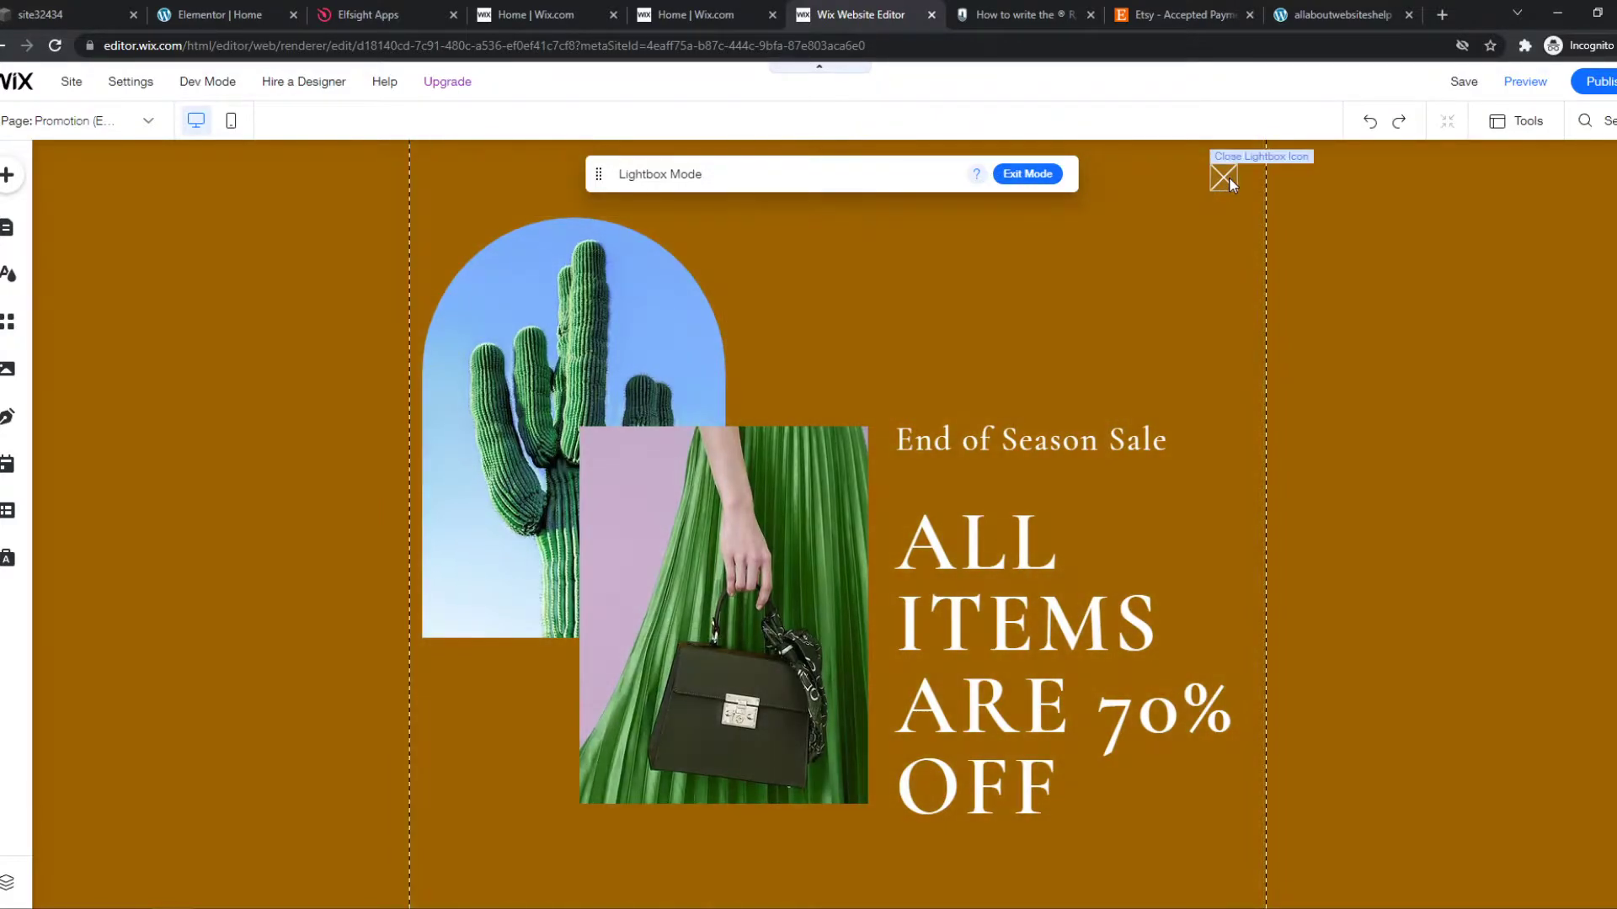
click(674, 461)
key(Delete)
click(998, 518)
key(Delete)
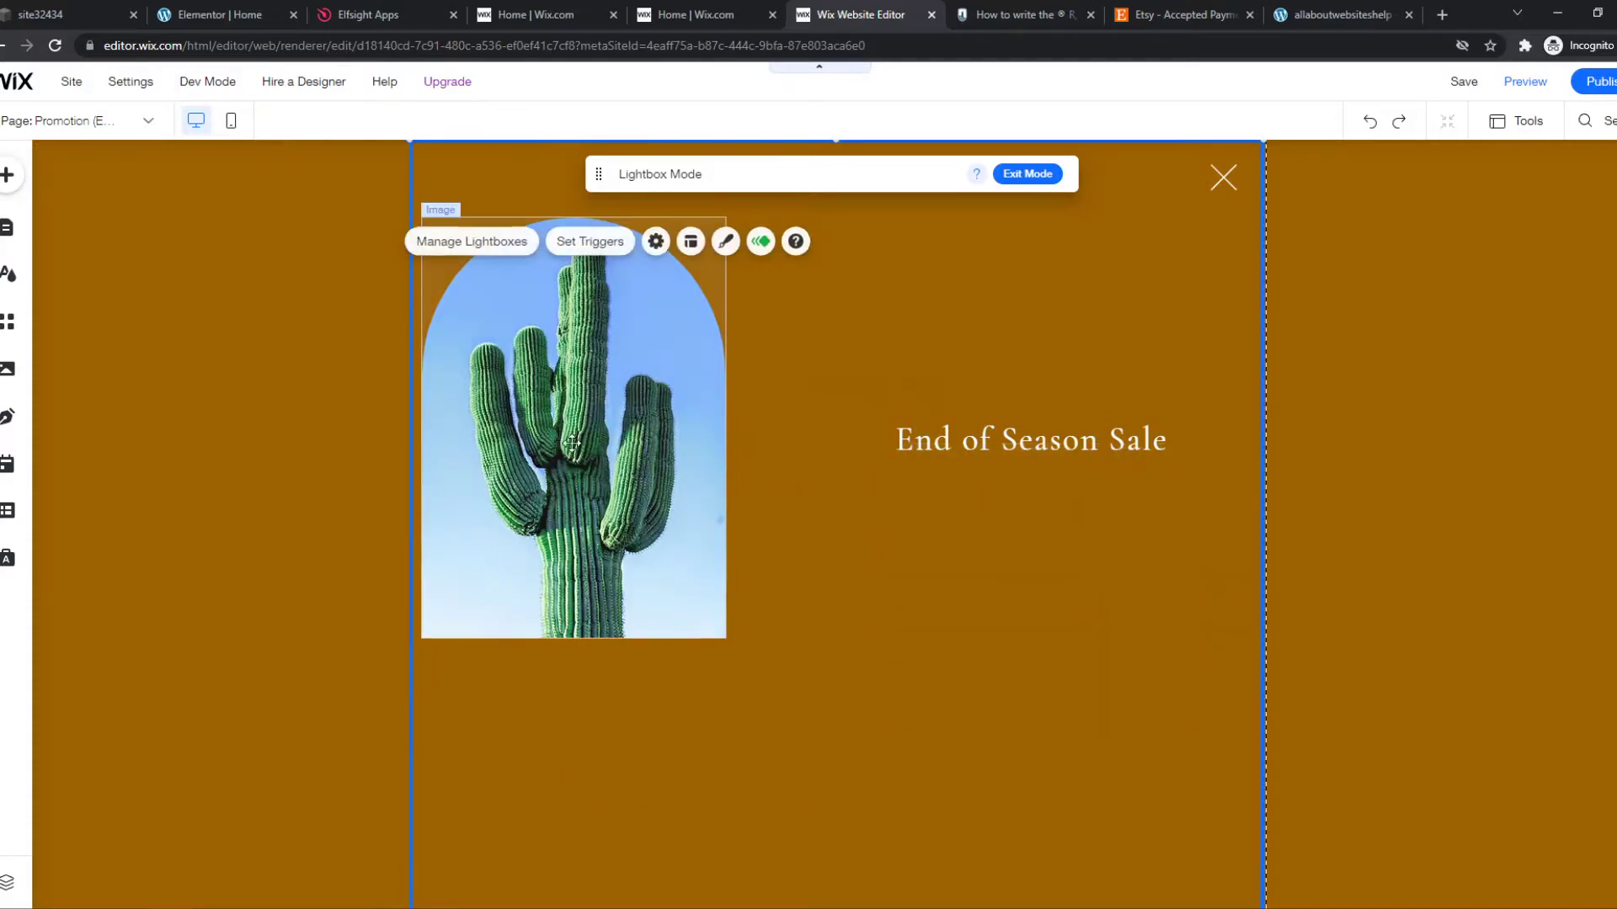
click(571, 442)
Step: Delete the Promotion (End of Season Sale) lightbox from Manage Pages, confirming the deletion
click(148, 120)
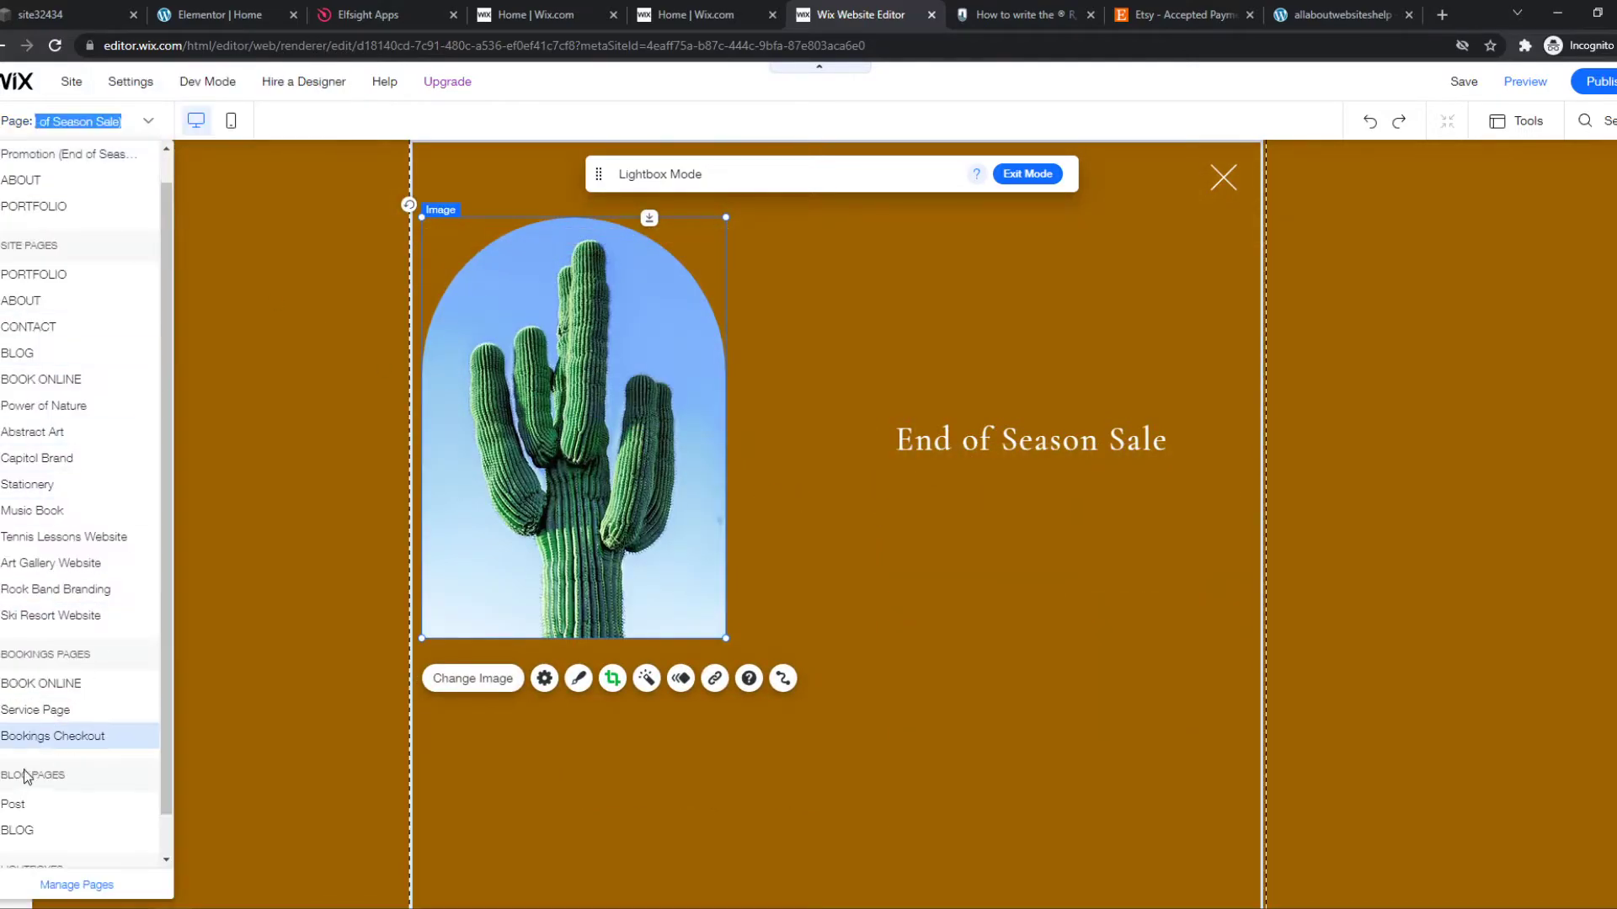
scroll(25, 776, down, 1)
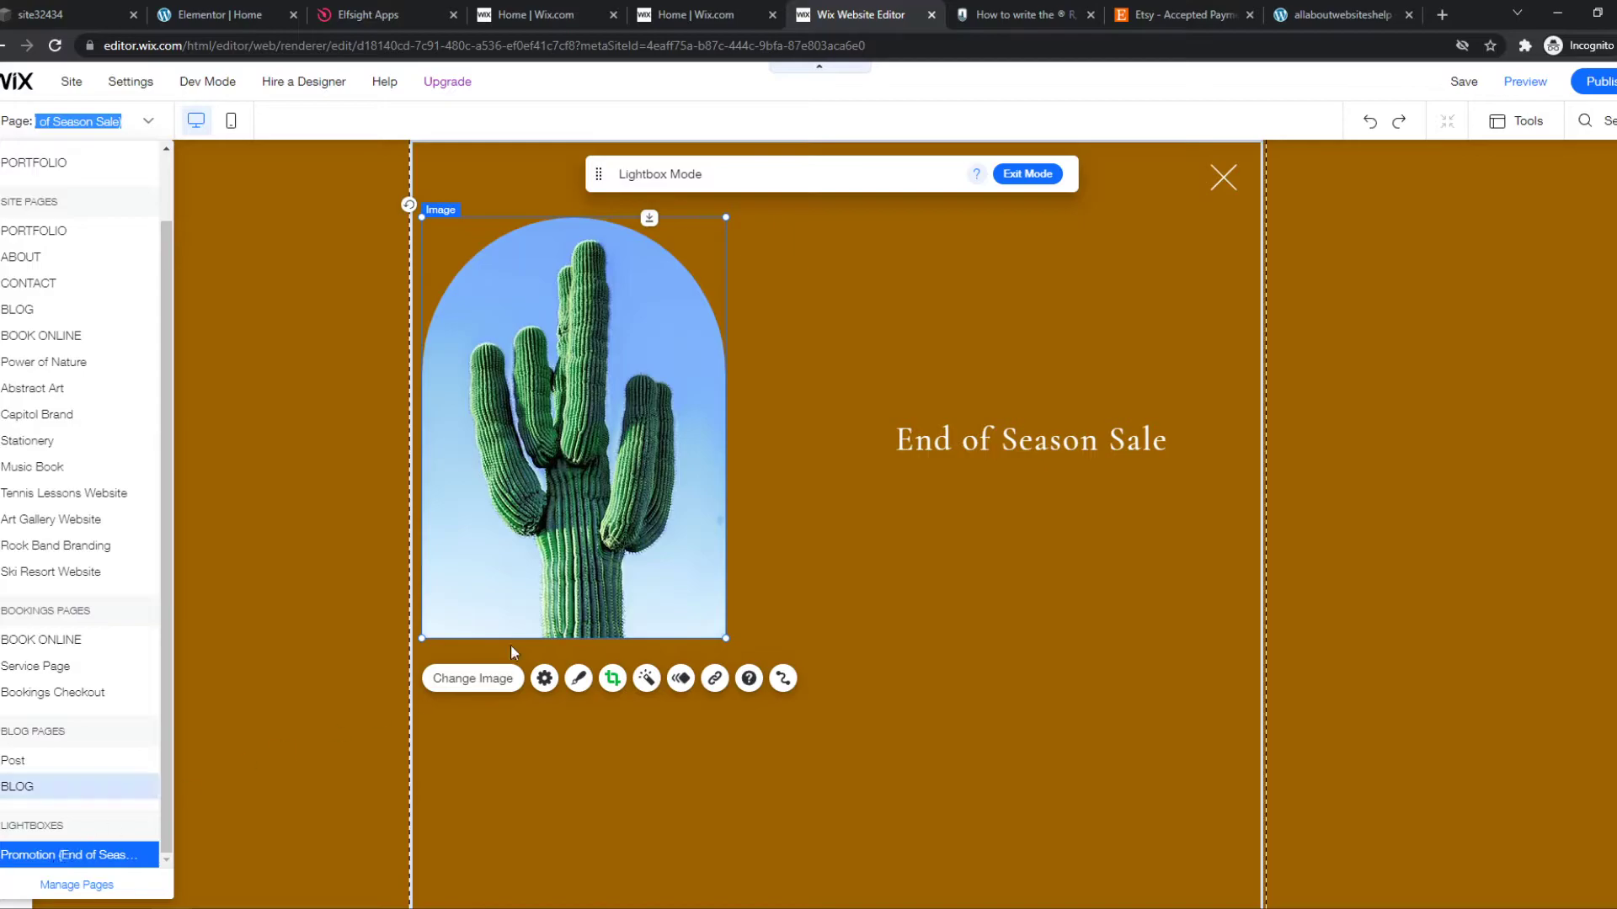
click(76, 884)
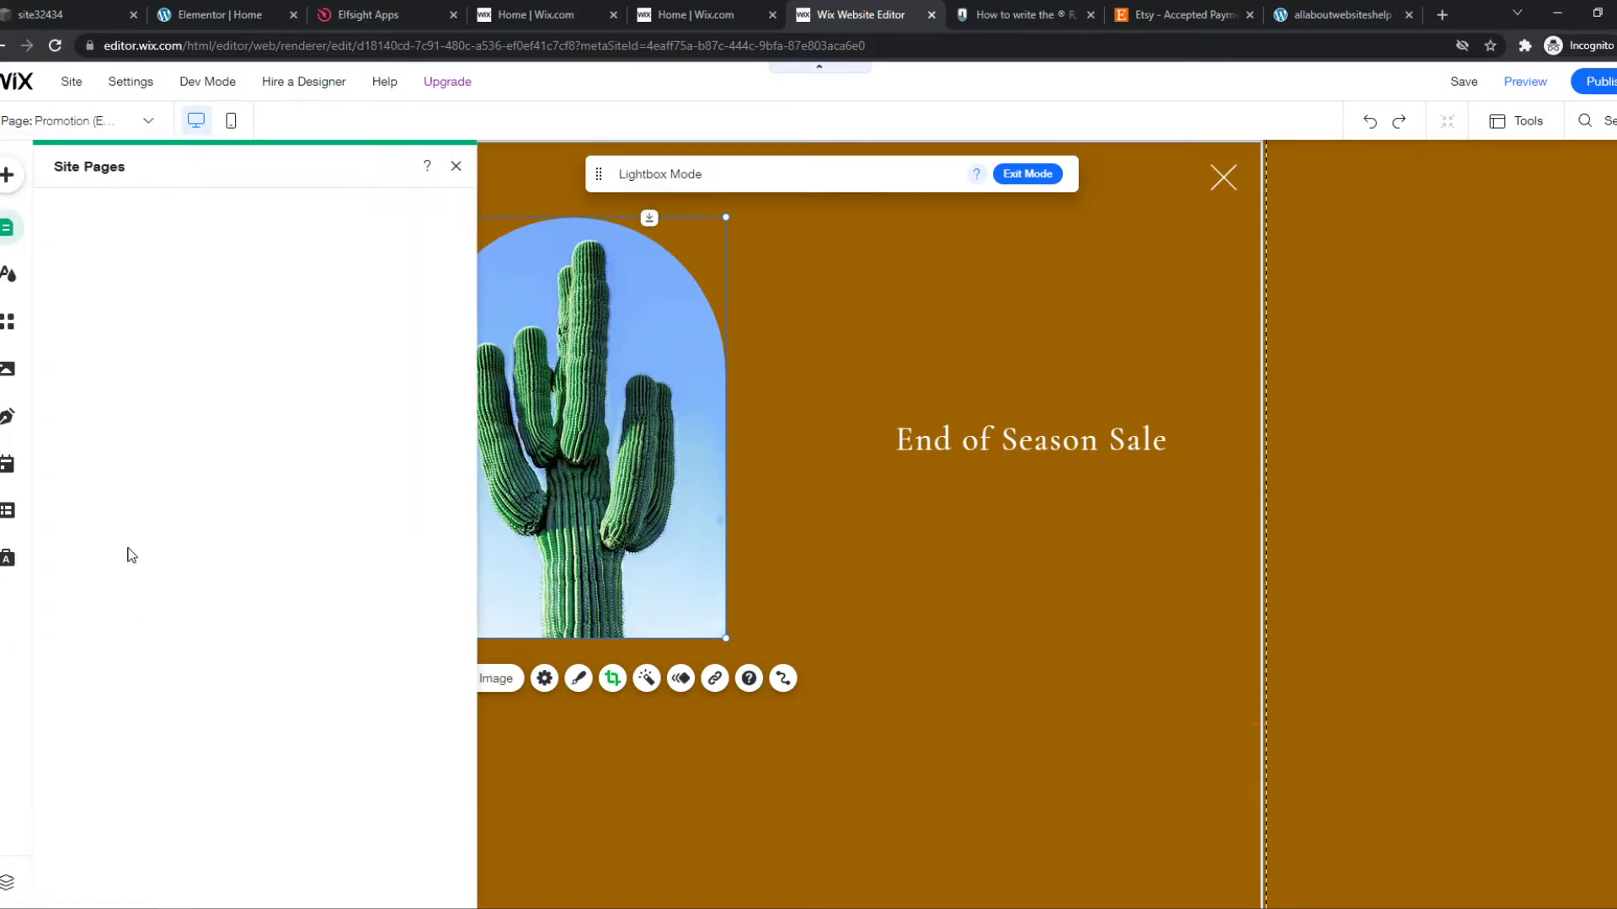
click(442, 260)
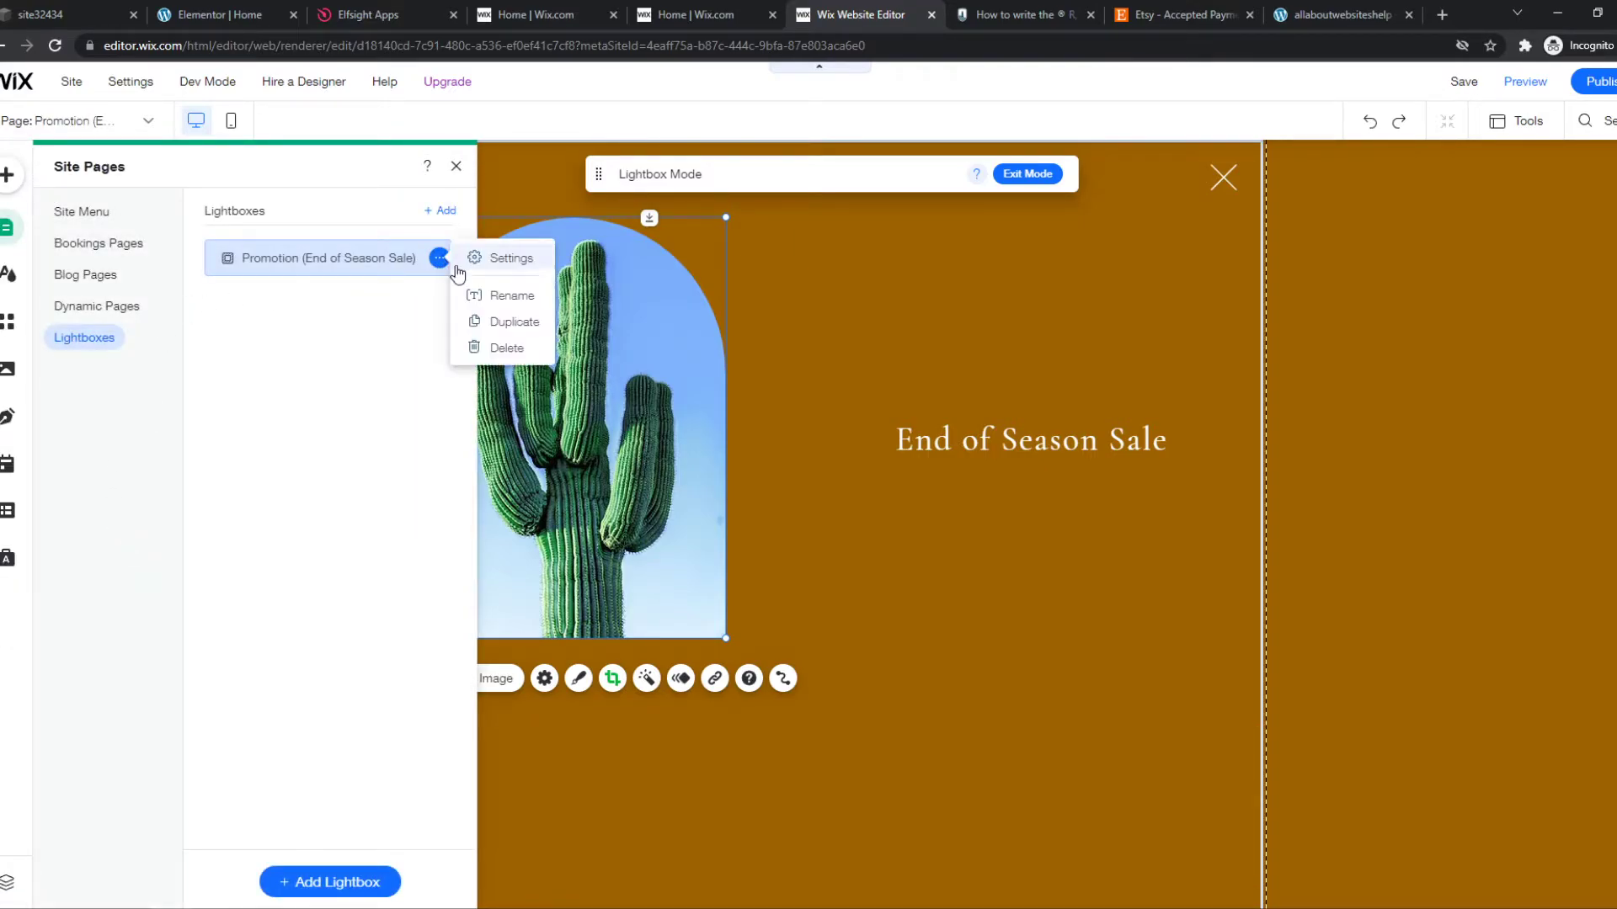
click(508, 347)
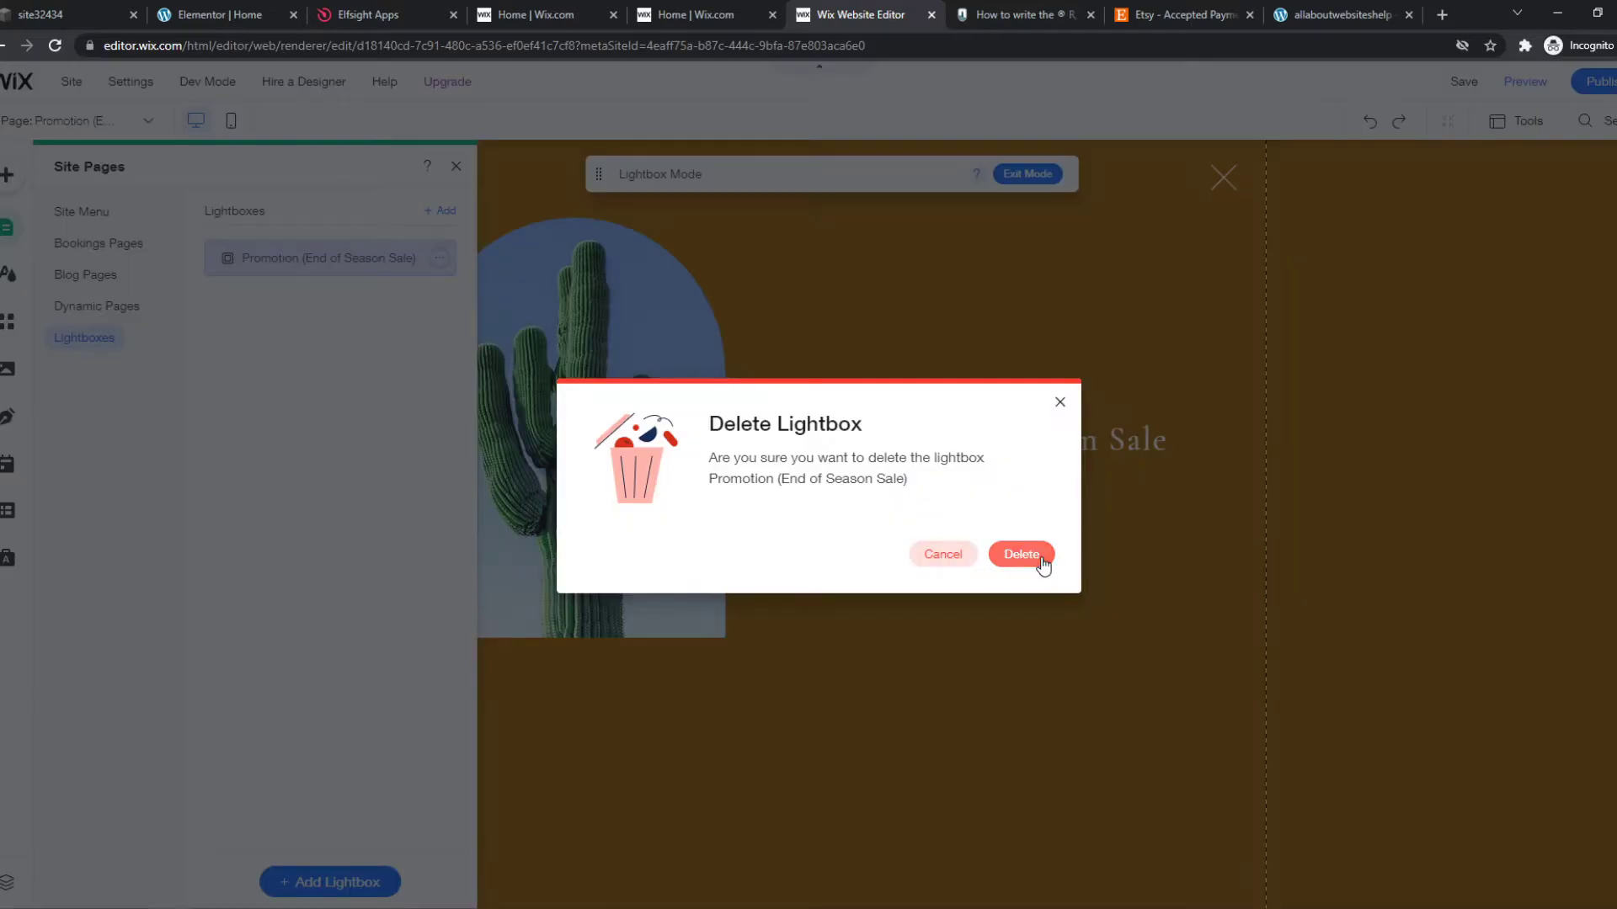
click(1021, 555)
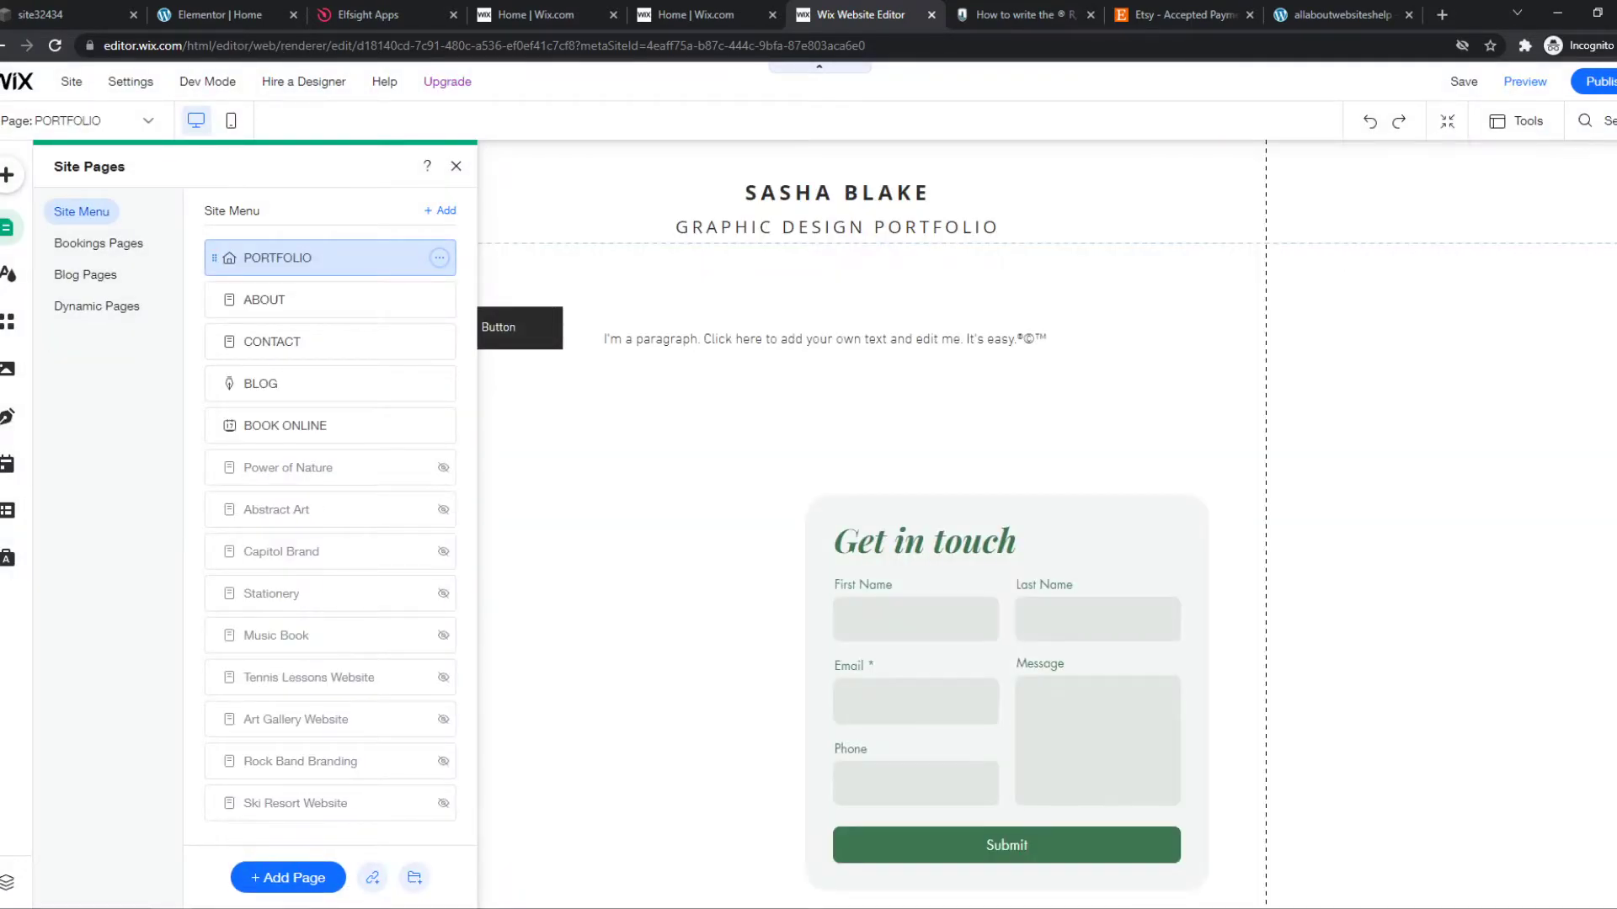